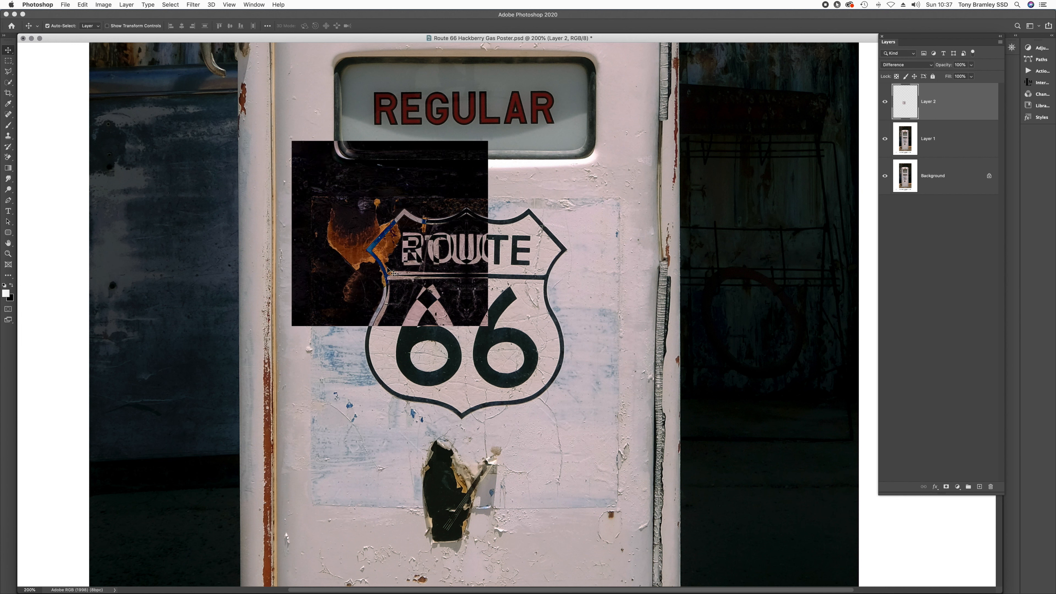
Free-transform the mirrored Layer 2 patch, rotating it 2.7° and nudging it upward to line up with the shield's damaged corner
key("super+t")
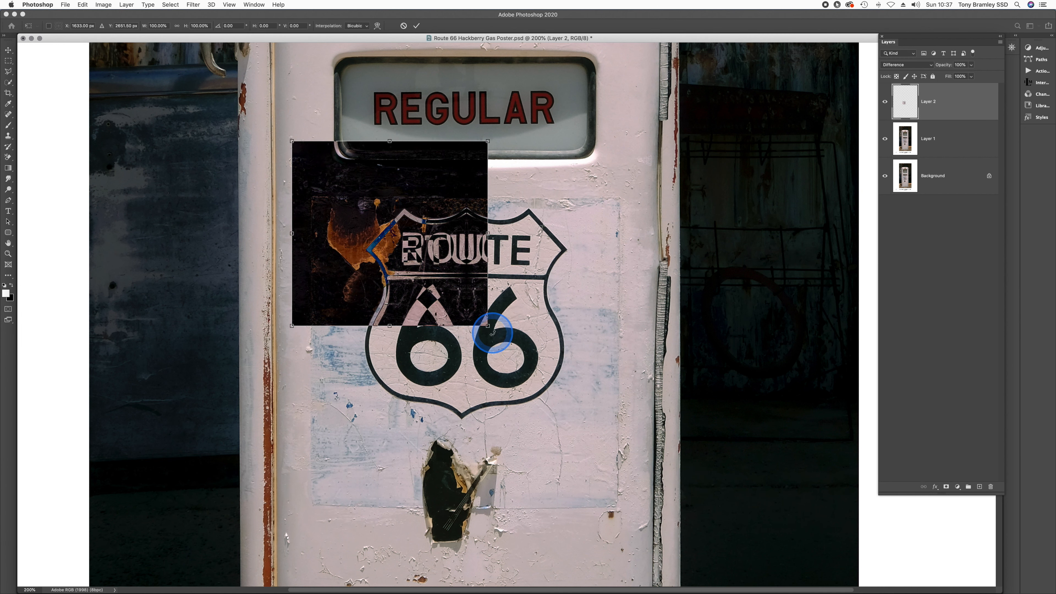
left_click_drag(493, 333, 469, 308)
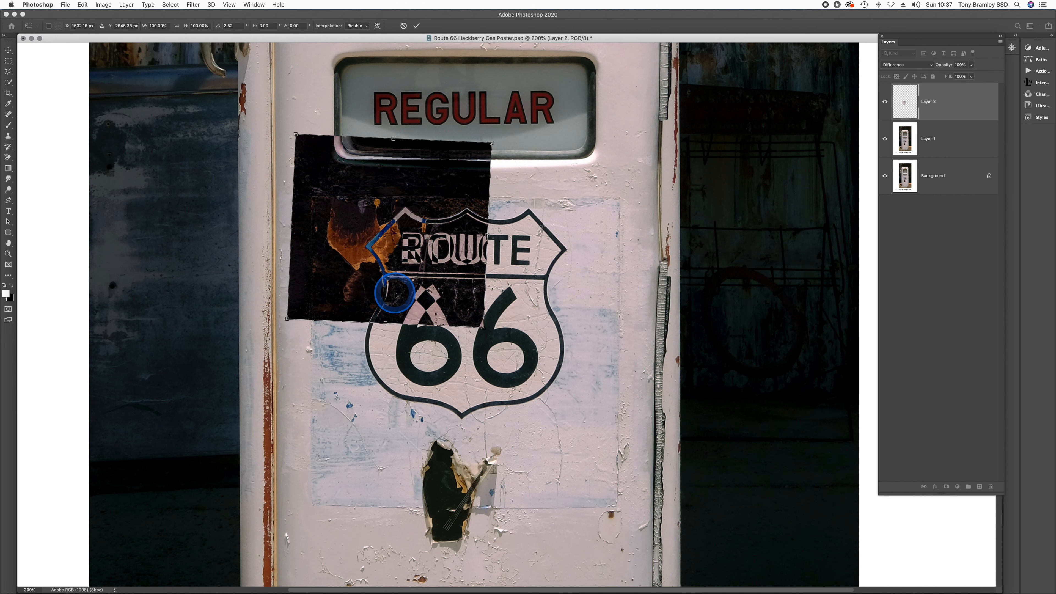
key("Up")
key("Up")
key("Up")
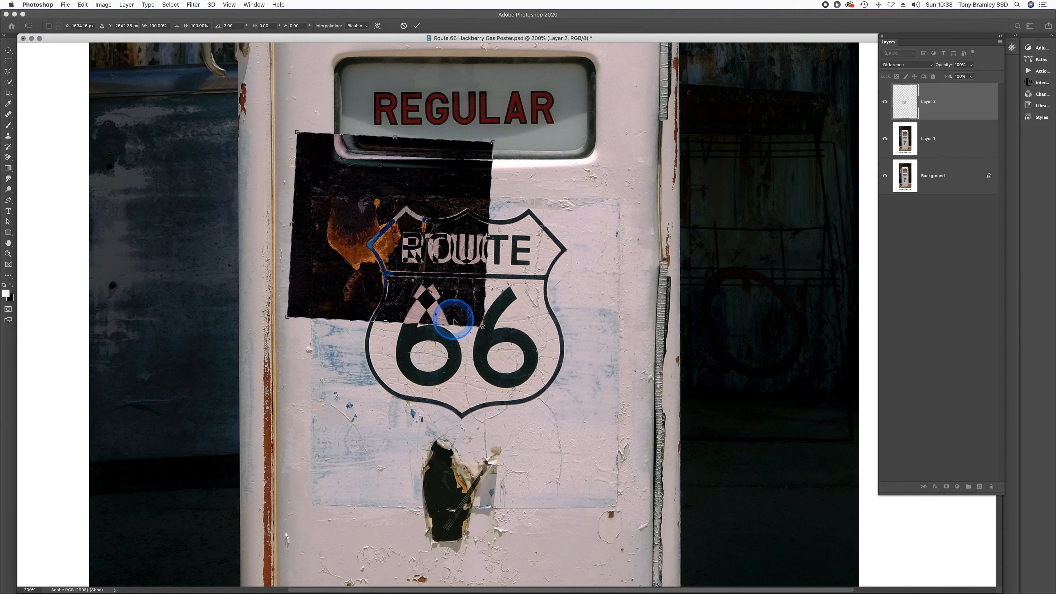
left_click_drag(485, 332, 486, 332)
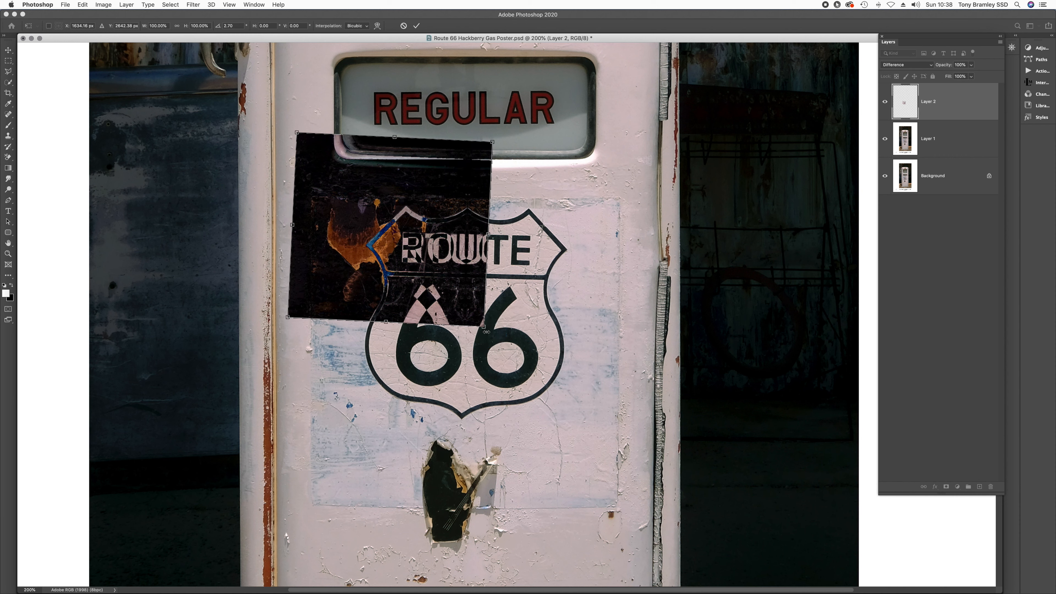
key("Return")
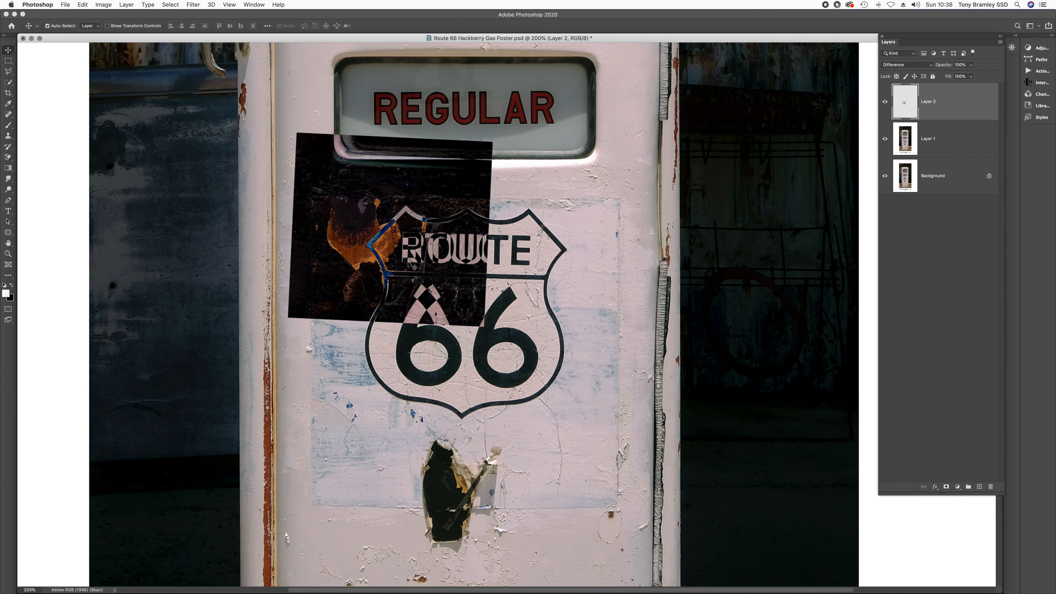
Set Layer 2's blend mode to Normal and add a black layer mask that hides the whole patch
left_click(906, 65)
left_click(899, 10)
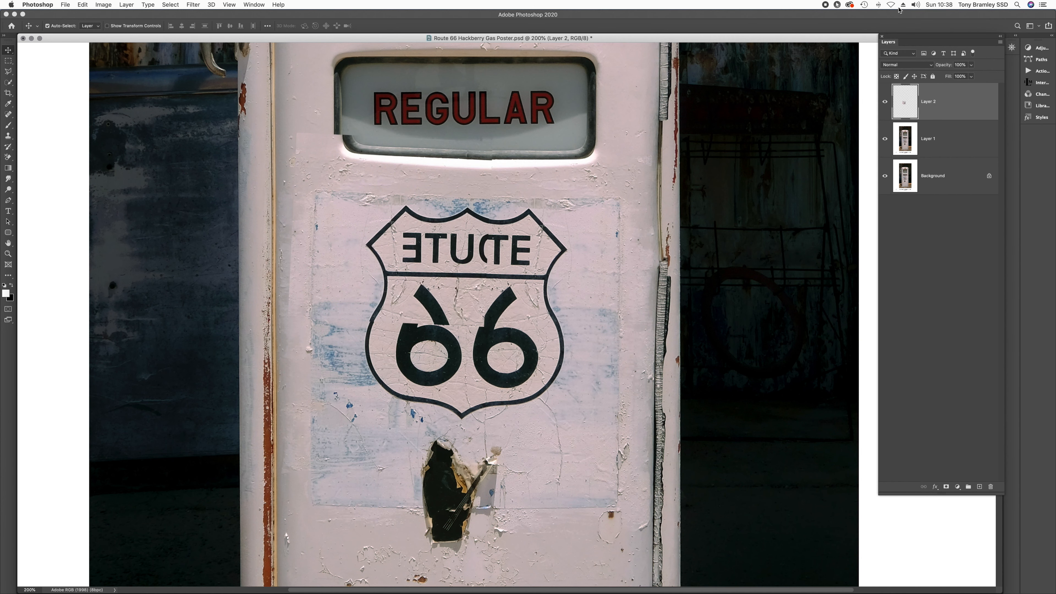
left_click(878, 246)
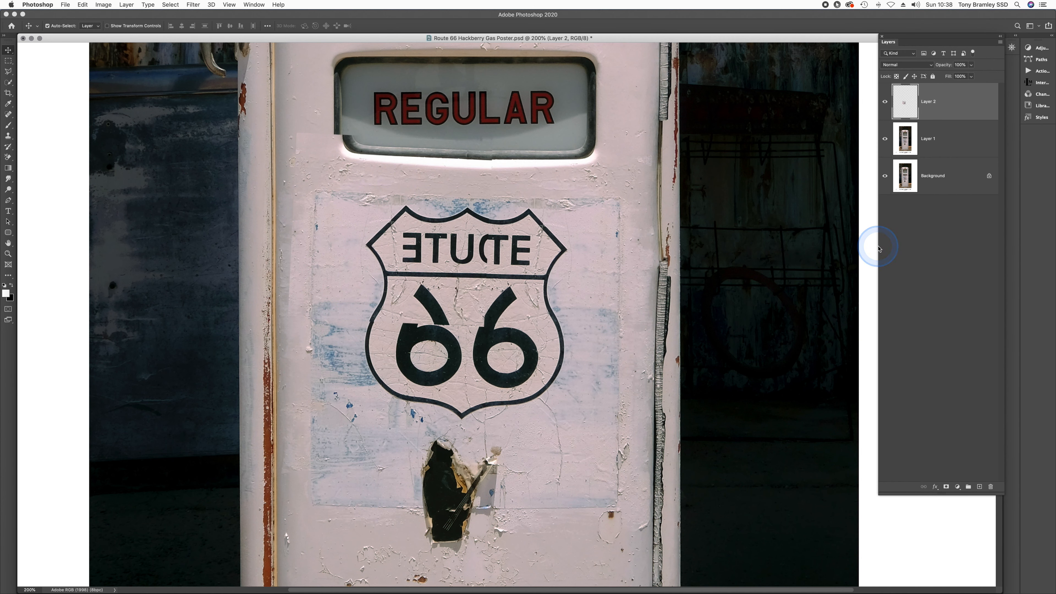
left_click(946, 488, "alt")
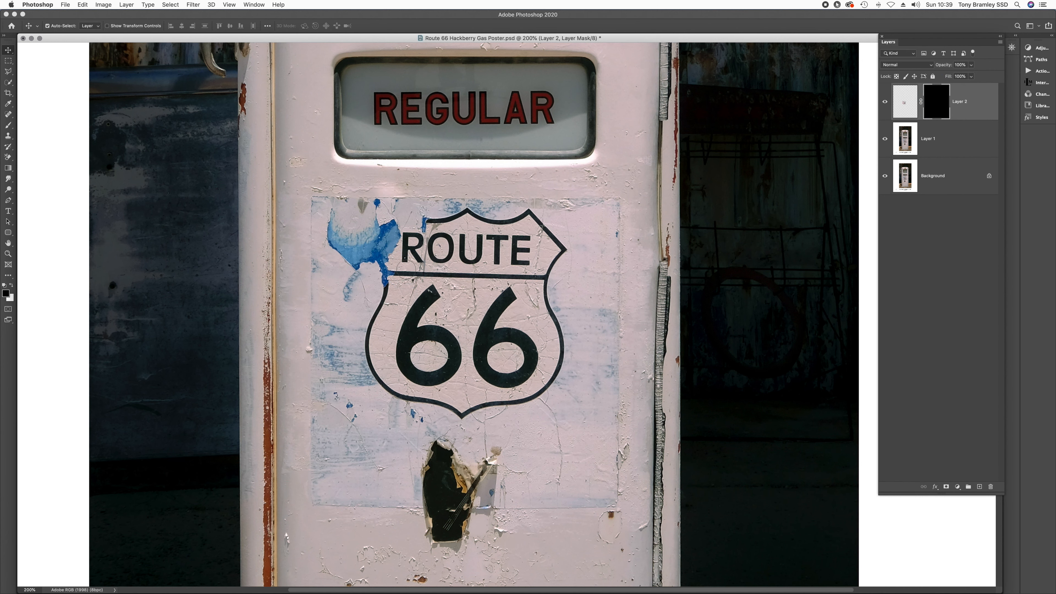
Choose the Brush tool at 100% opacity with white as the foreground colour for working on Layer 2's mask
key("b")
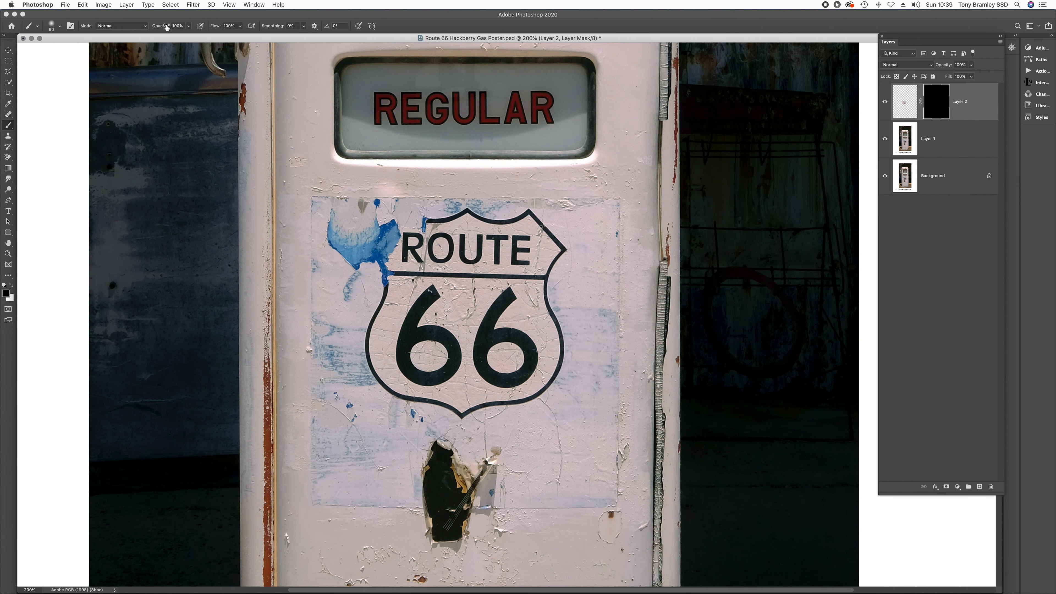
key("0")
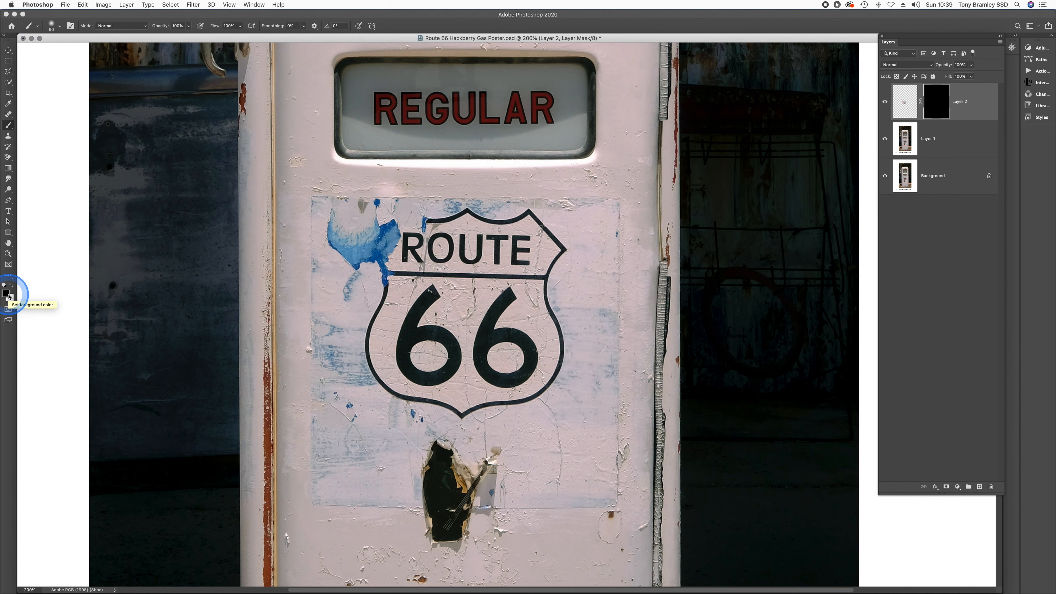
key("d")
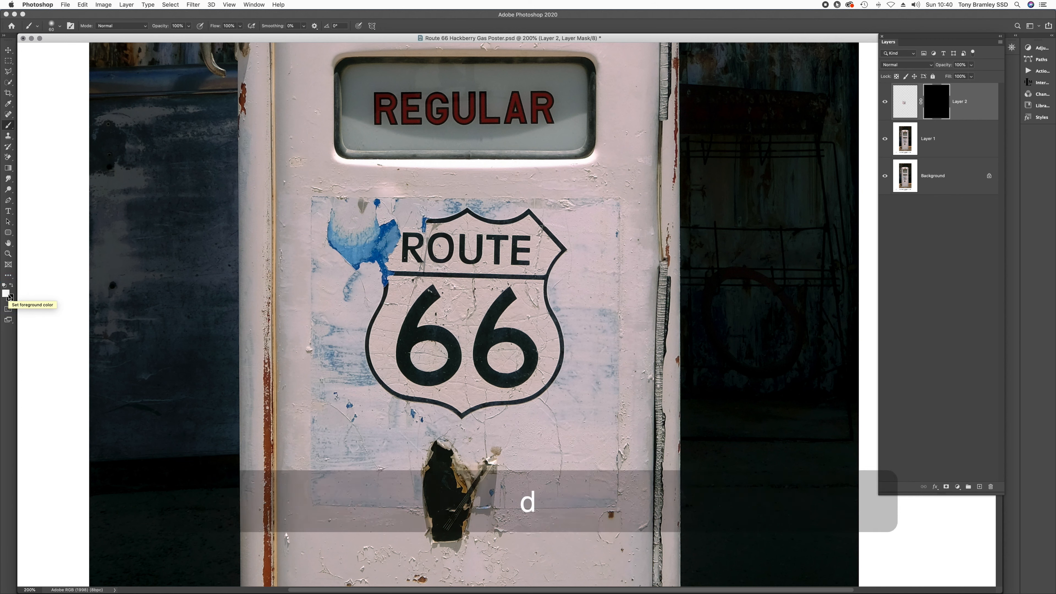
left_click(9, 294)
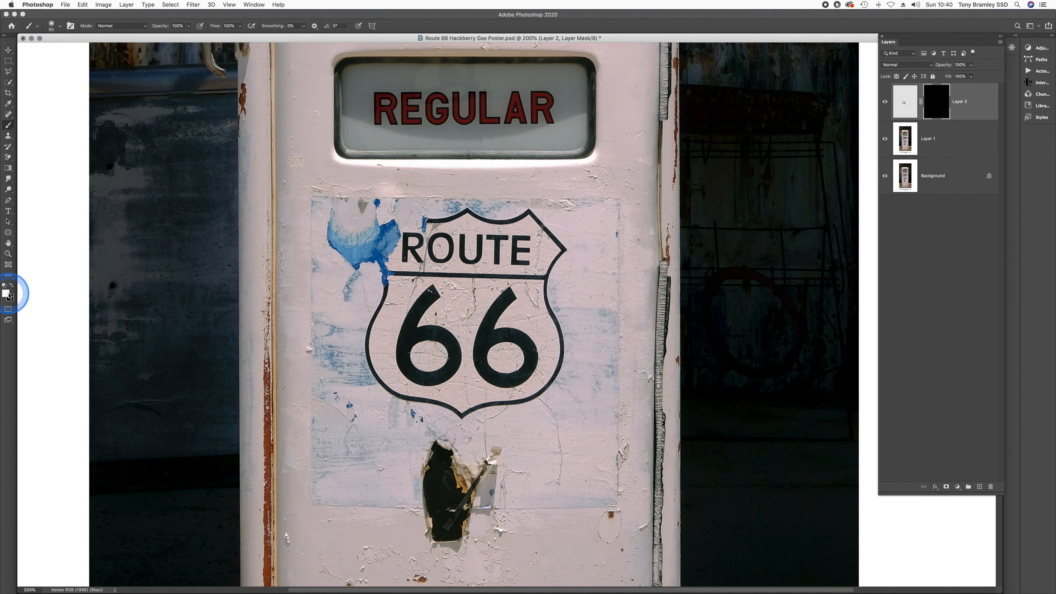
key("x")
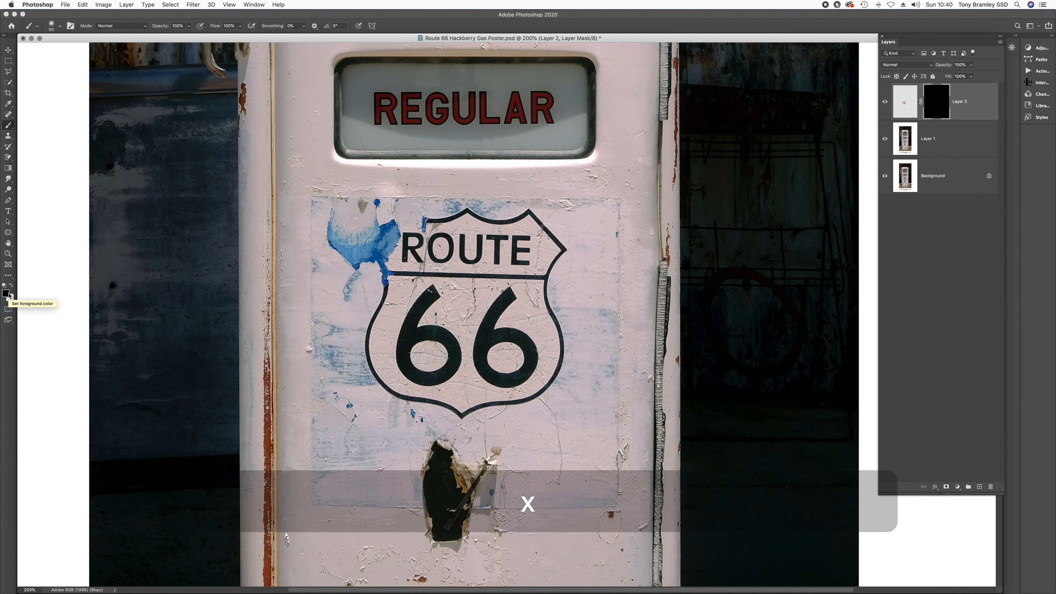
key("x")
key("x")
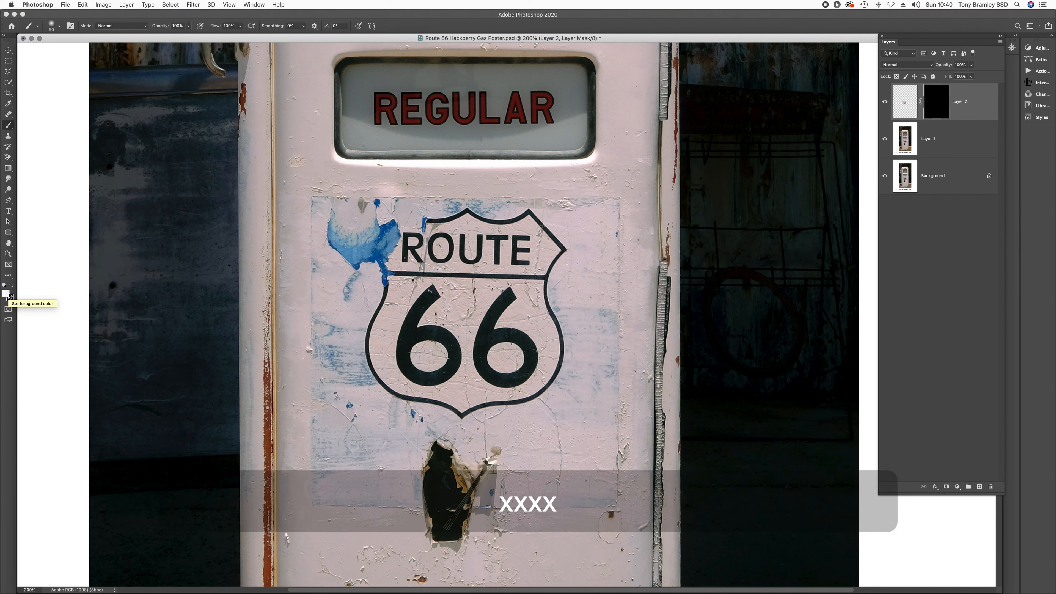
Paint white on Layer 2's mask with a 50 px brush to reveal the missing outline at the shield's upper-left corner
key("bracketright")
key("bracketright")
key("bracketright")
key("bracketright")
key("bracketright")
key("bracketleft")
key("bracketleft")
key("bracketleft")
key("bracketleft")
key("bracketleft")
key("bracketleft")
key("bracketleft")
key("bracketright")
key("bracketright")
key("bracketright")
key("bracketleft")
key("bracketleft")
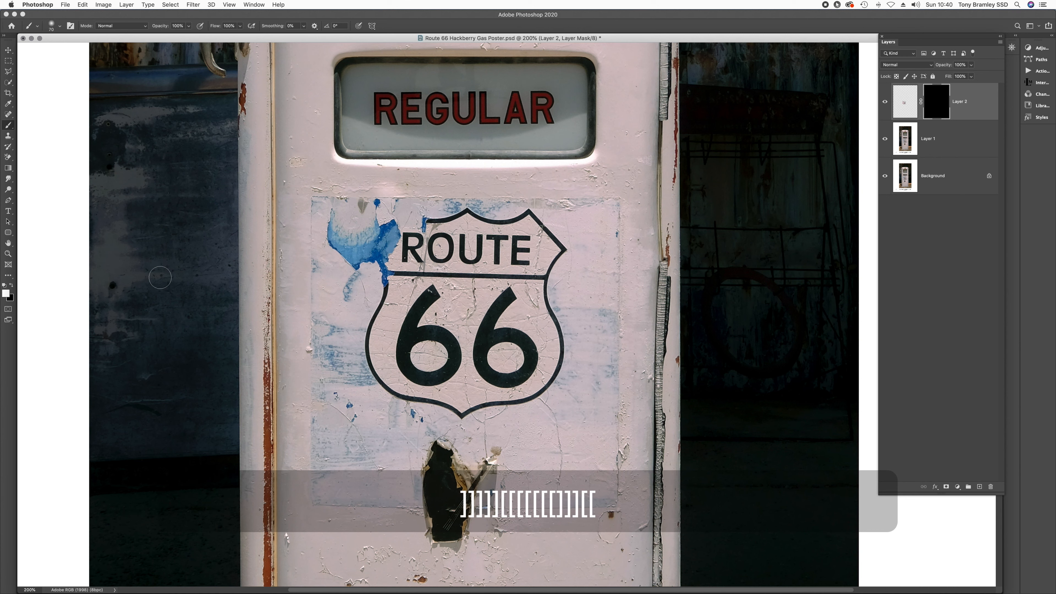
left_click_drag(392, 226, 425, 221)
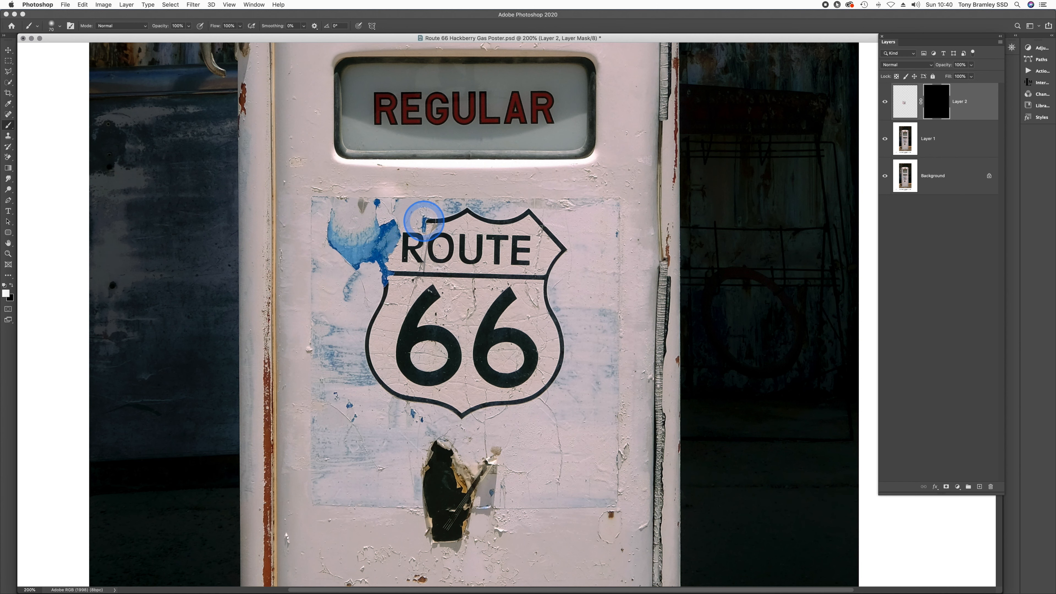
key("bracketleft")
key("bracketleft")
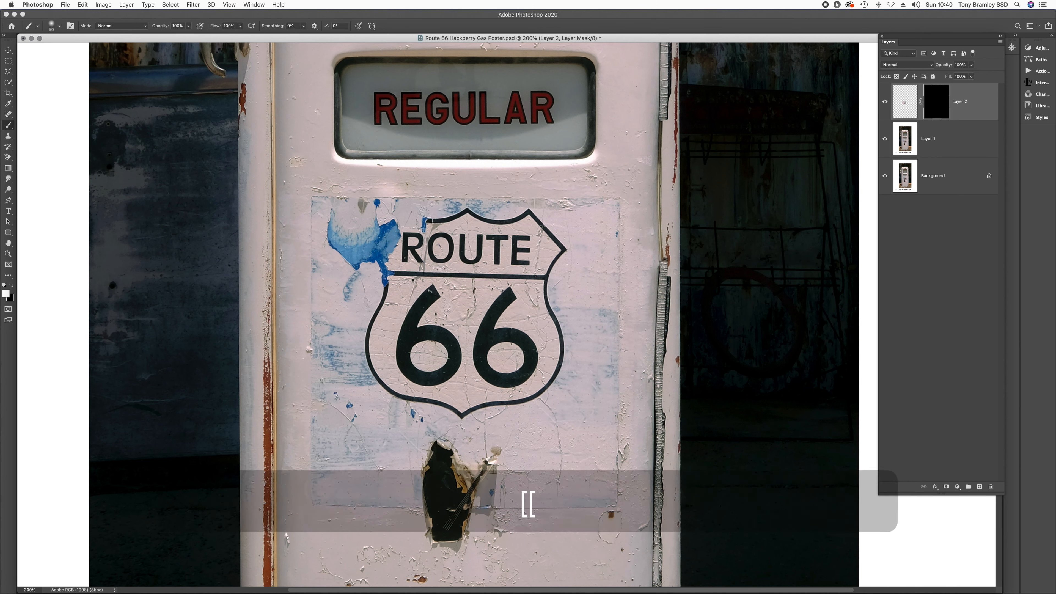
mouse_move(425, 221)
left_mouse_down()
mouse_move(448, 219)
mouse_move(403, 210)
mouse_move(380, 231)
mouse_move(373, 252)
mouse_move(382, 297)
left_mouse_up()
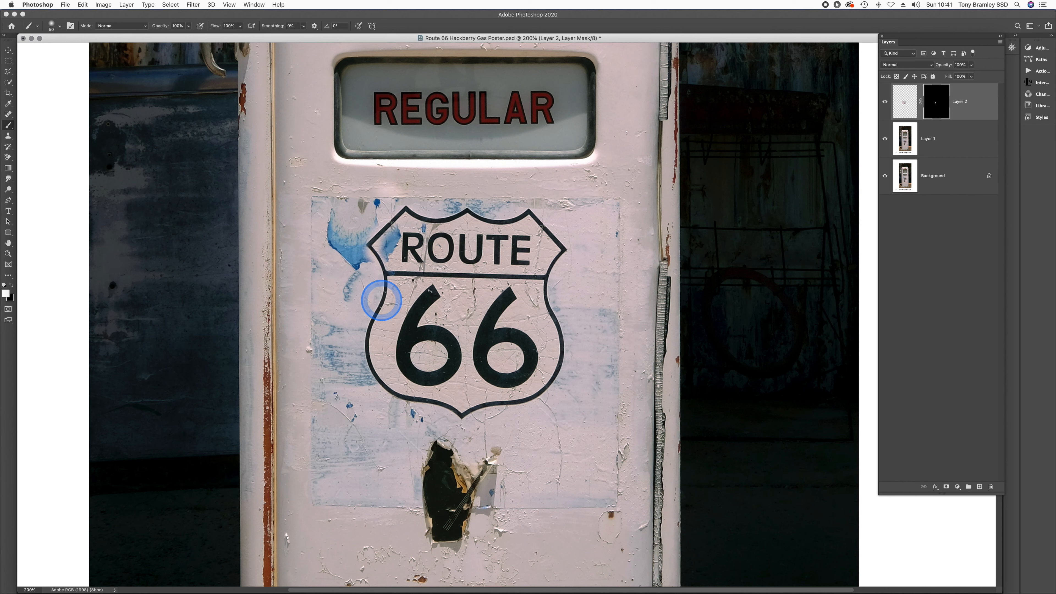
mouse_move(381, 302)
left_mouse_down()
mouse_move(365, 342)
mouse_move(385, 220)
mouse_move(435, 220)
mouse_move(410, 222)
mouse_move(372, 277)
mouse_move(405, 274)
mouse_move(349, 291)
mouse_move(409, 282)
mouse_move(414, 276)
mouse_move(326, 297)
mouse_move(375, 274)
mouse_move(397, 219)
mouse_move(387, 245)
left_mouse_up()
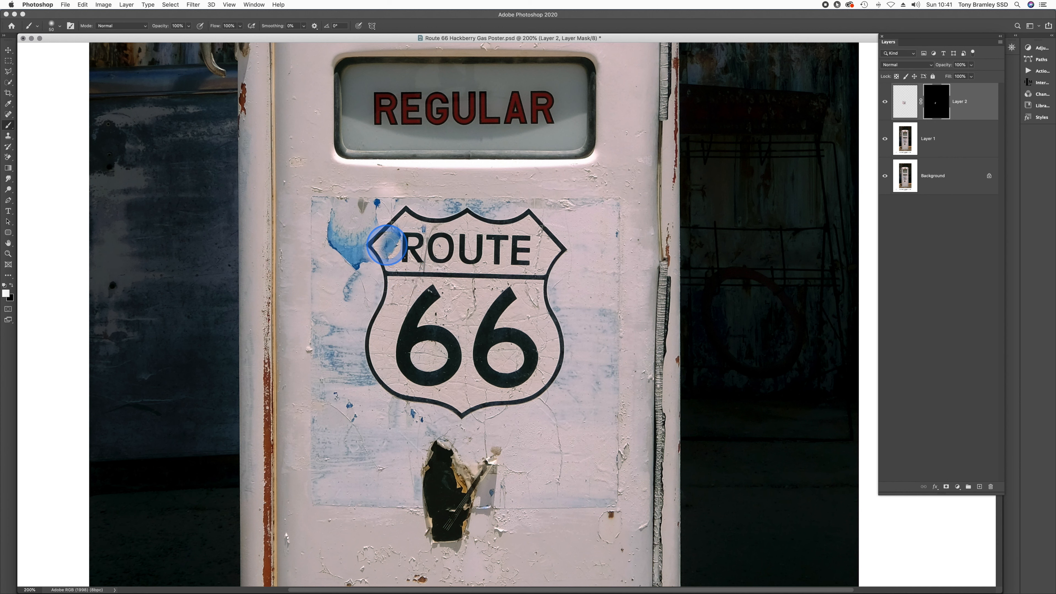
Reduce the brush opacity to 40% and paint the mask over the blue stain inside the shield's left corner
key("bracketright")
key("bracketright")
key("bracketright")
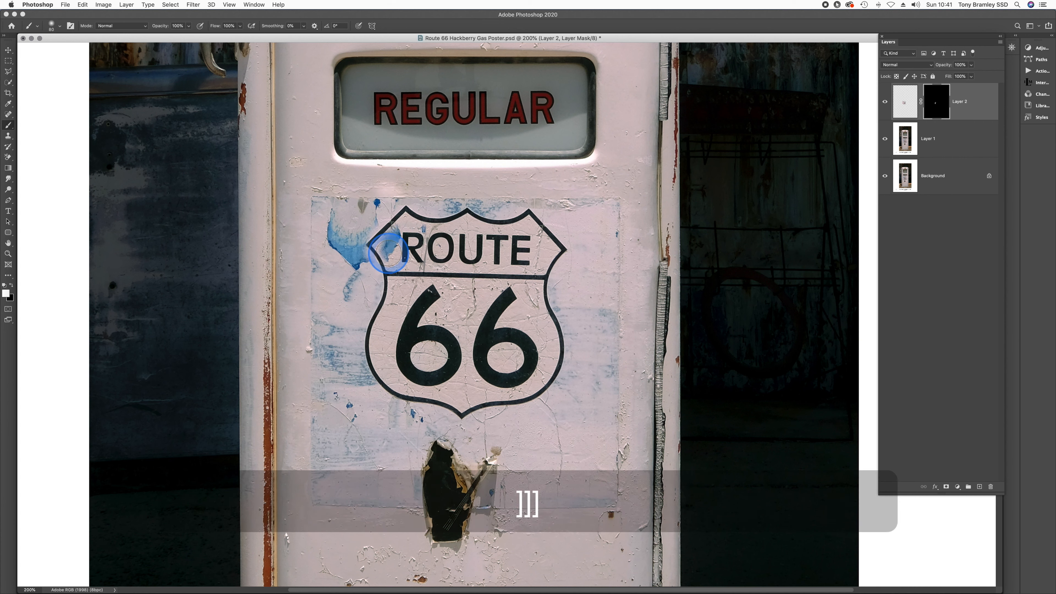
key("bracketleft")
key("bracketleft")
key("bracketleft")
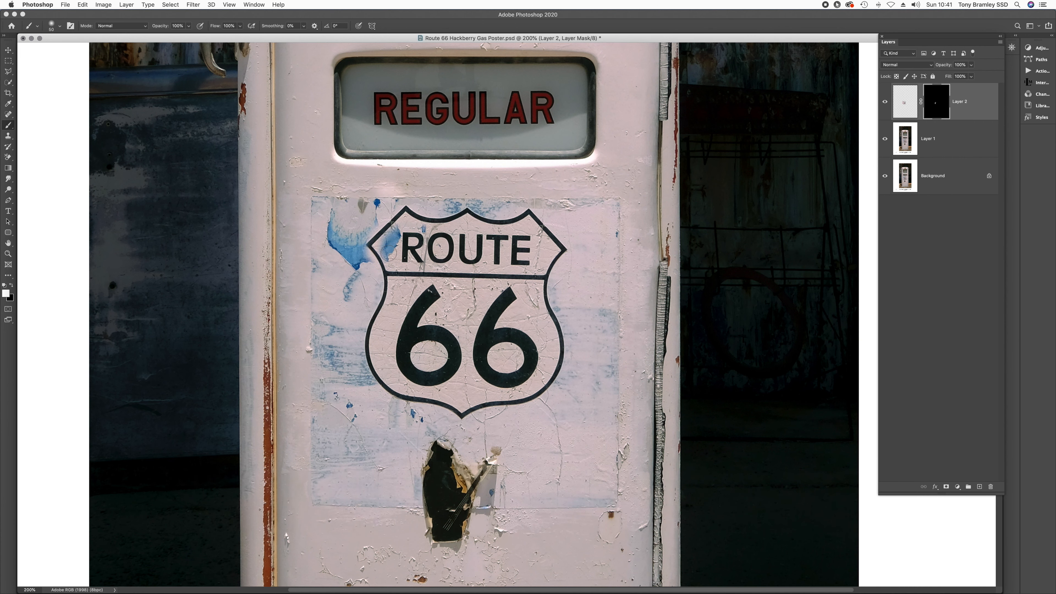
key("4")
left_click_drag(389, 251, 391, 242)
key("bracketleft")
key("bracketleft")
key("bracketleft")
key("bracketleft")
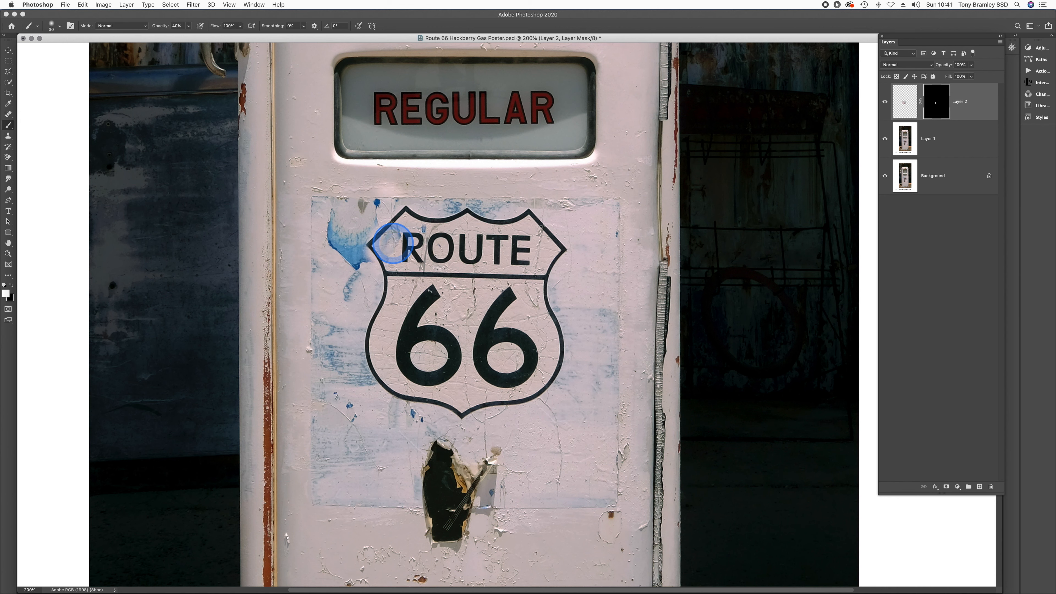
Enlarge the brush to 100 px and paint the mask over the main blue stain just outside the shield's left corner
key("bracketright")
key("bracketright")
key("bracketright")
key("bracketright")
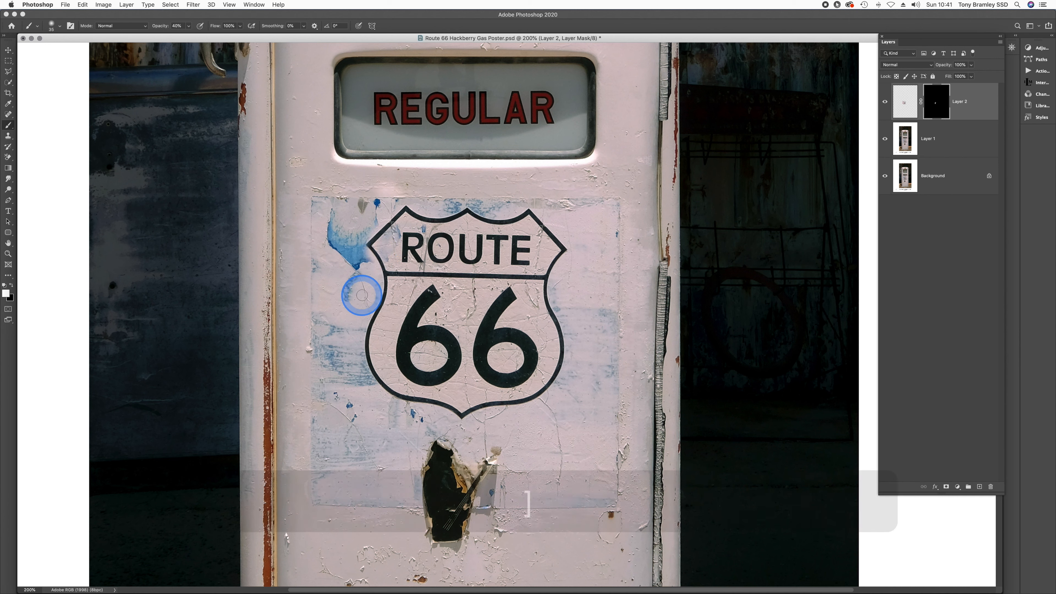
key("bracketright")
key("bracketright")
key("bracketright")
key("bracketright")
key("bracketright")
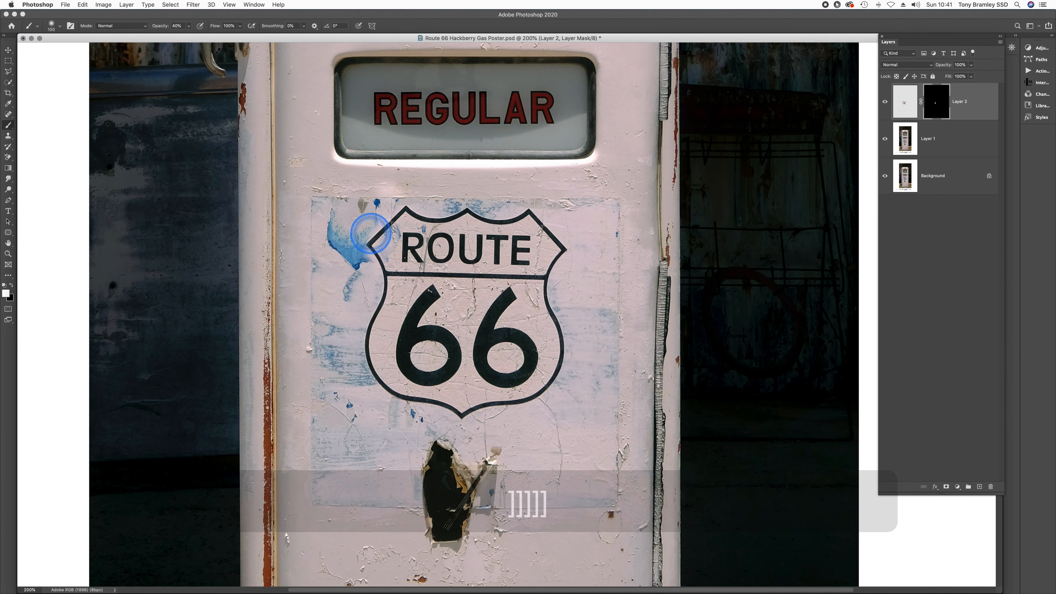
mouse_move(367, 259)
left_mouse_down()
mouse_move(349, 260)
mouse_move(349, 273)
mouse_move(339, 256)
left_mouse_up()
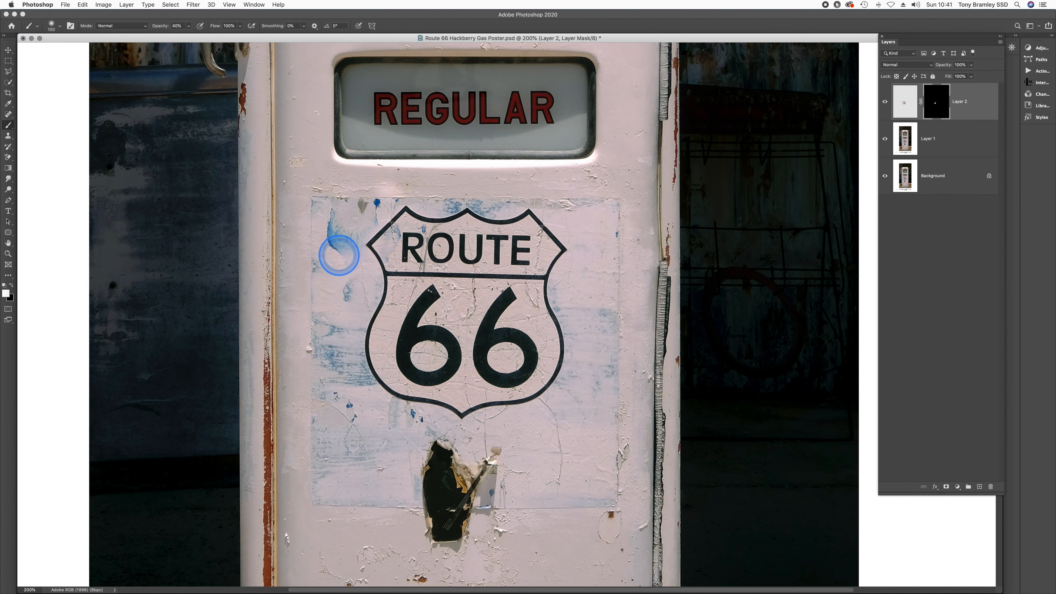
Enlarge the brush to 150 px and fade the leftover blue streaks left of the shield, finishing with a smaller brush
key("bracketright")
key("bracketright")
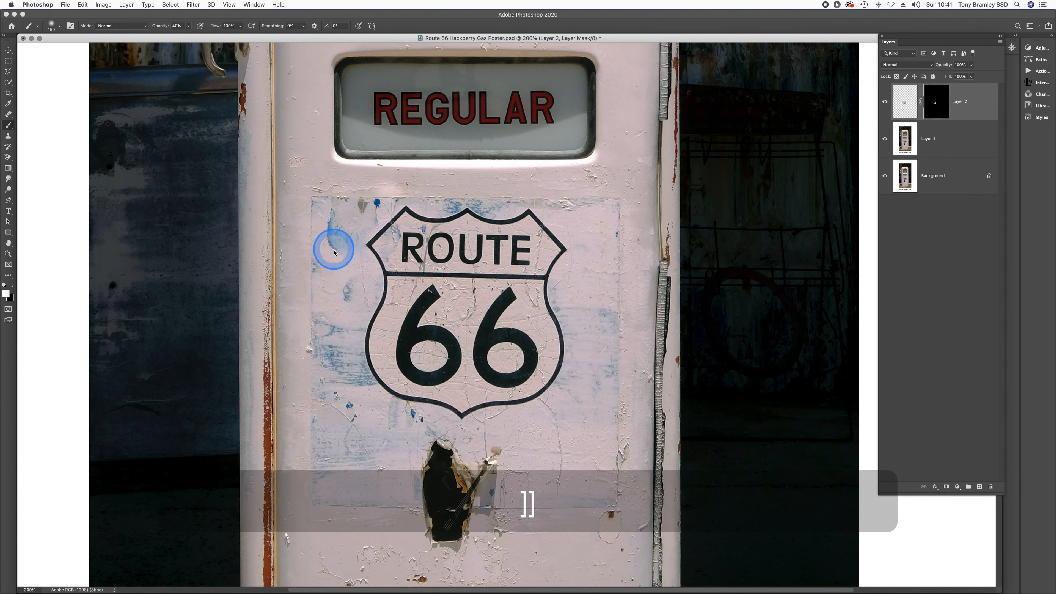
mouse_move(333, 260)
left_mouse_down()
mouse_move(372, 230)
mouse_move(348, 294)
mouse_move(367, 270)
mouse_move(369, 191)
mouse_move(392, 239)
mouse_move(396, 225)
mouse_move(389, 246)
mouse_move(398, 229)
mouse_move(389, 260)
mouse_move(407, 217)
left_mouse_up()
key("bracketleft")
key("bracketleft")
key("bracketleft")
key("bracketleft")
key("bracketleft")
key("bracketleft")
key("bracketleft")
key("bracketleft")
key("bracketleft")
key("bracketleft")
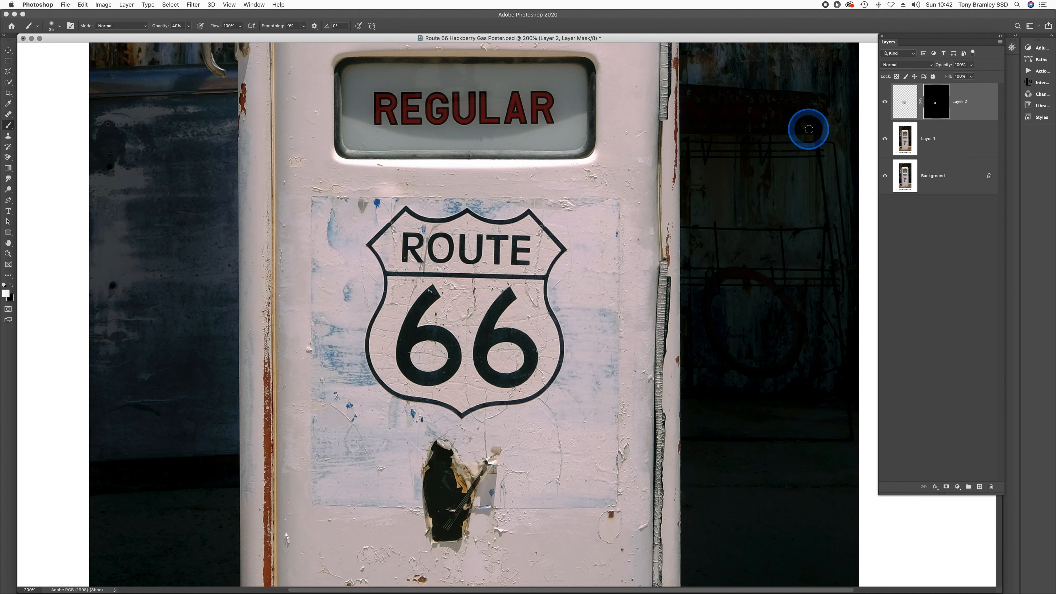
Compare the poster before and after the shield repair by toggling Layer 2's visibility, close up and at 66.7% zoom
left_click(885, 104)
left_click(885, 104)
left_click(885, 105)
left_click(885, 104)
key("super+minus")
key("super+minus")
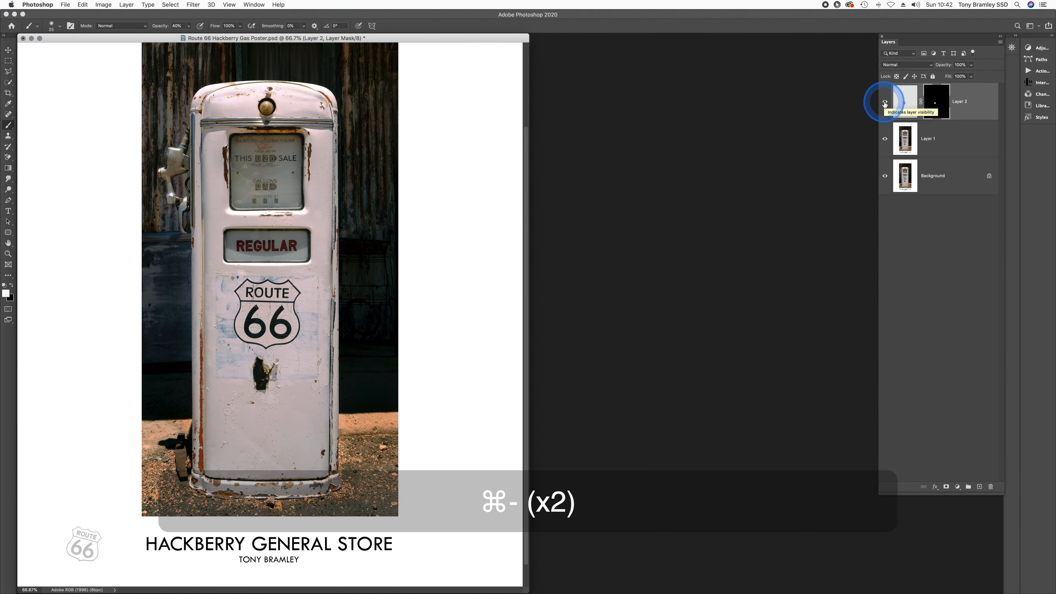
left_click(885, 105)
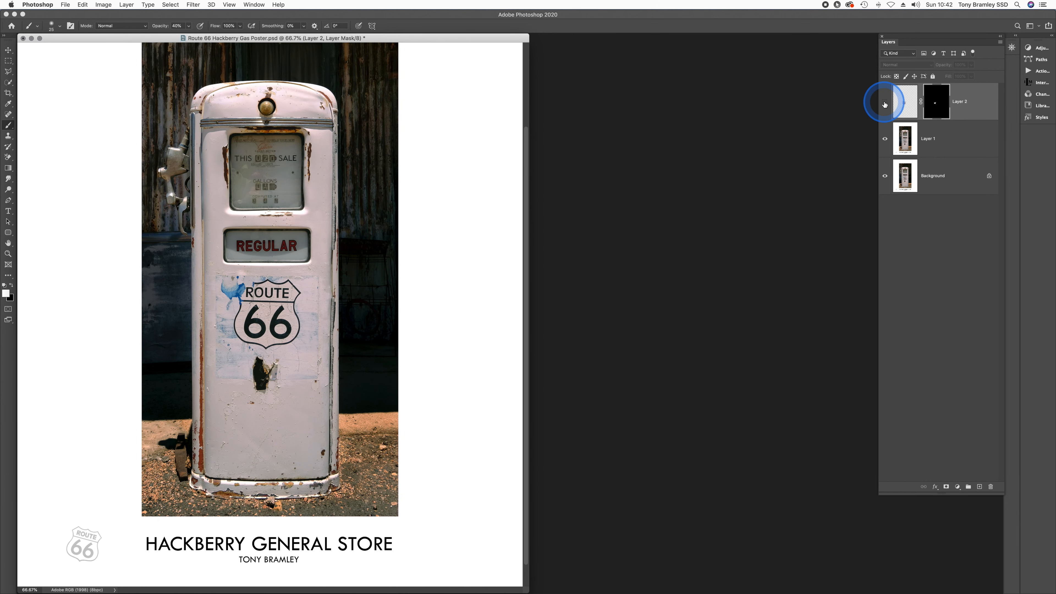